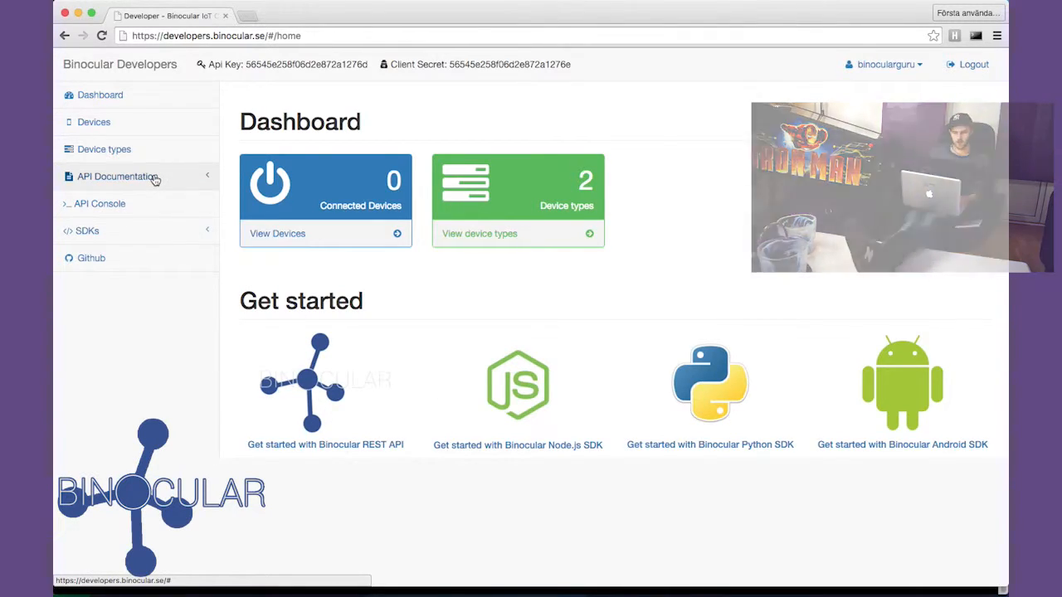
# Step: View the list of activated devices and the list of device types
pyautogui.click(97, 122)
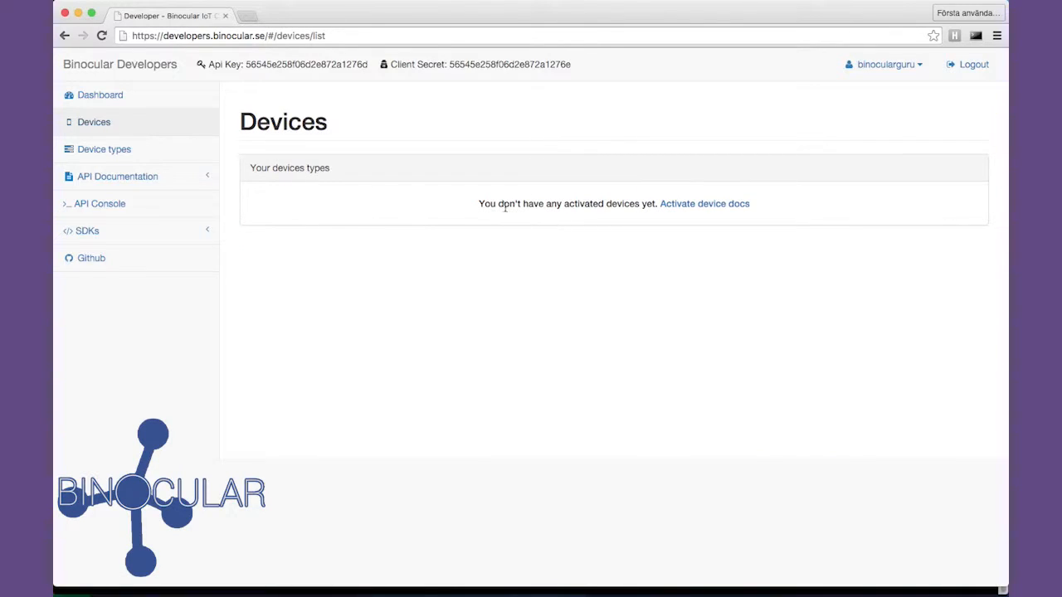
pyautogui.moveTo(479, 203); pyautogui.dragTo(641, 206)
pyautogui.click(643, 208)
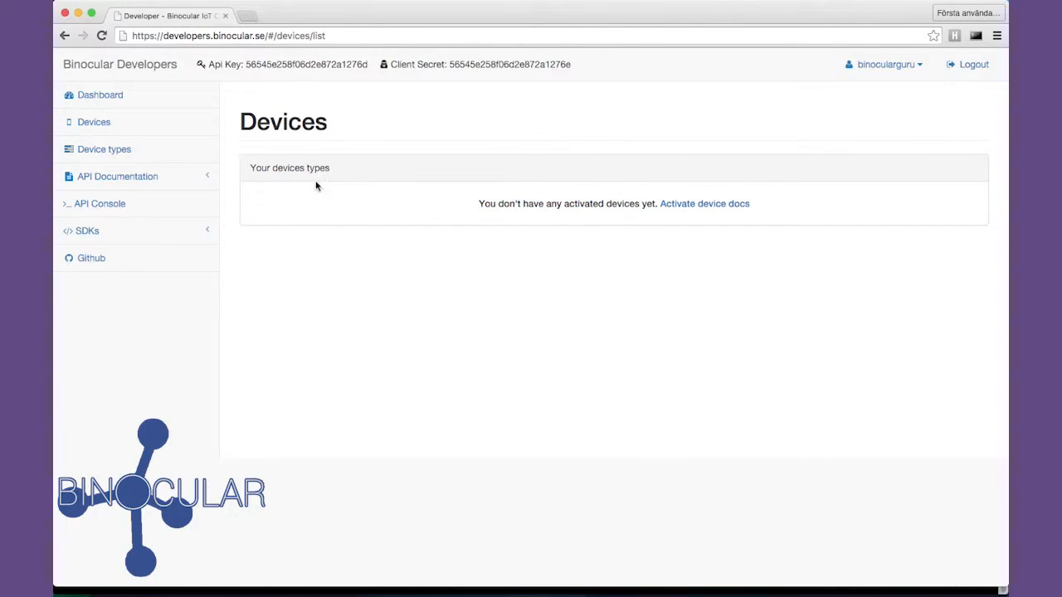
pyautogui.click(157, 155)
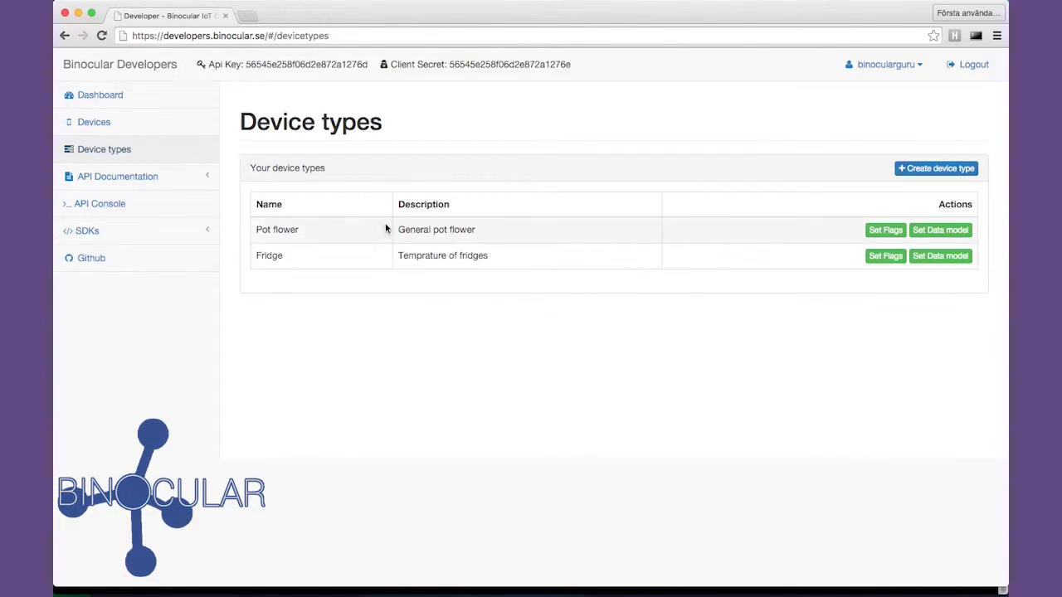
# Step: Look through the API documentation's Get Started and Authentication pages and its list of endpoints
pyautogui.click(102, 184)
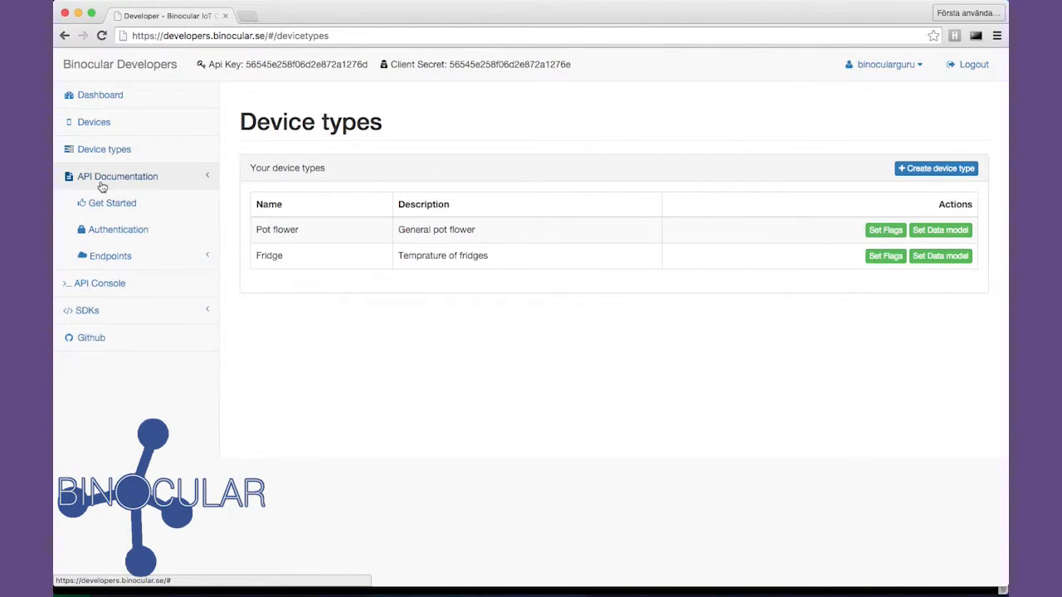
pyautogui.click(111, 214)
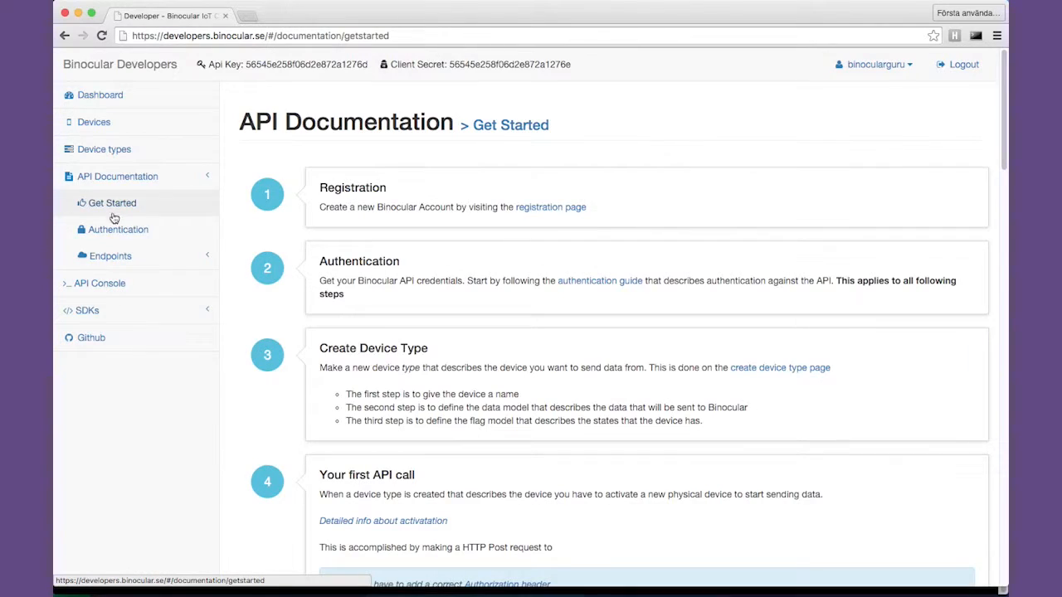
pyautogui.click(126, 233)
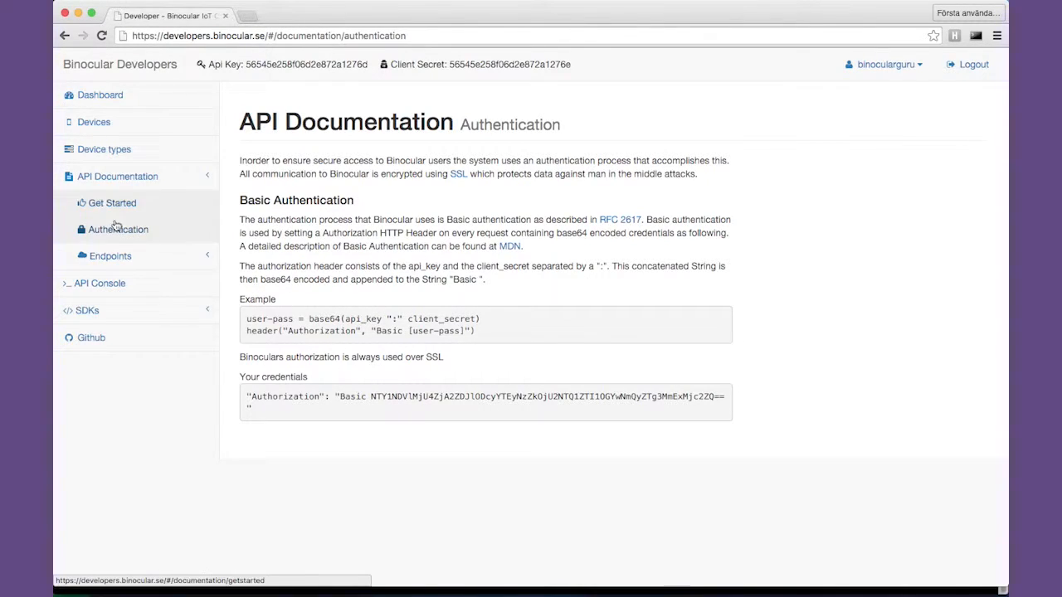
pyautogui.click(108, 255)
pyautogui.scroll(-2, 138, 415)
pyautogui.scroll(2, 136, 413)
pyautogui.click(139, 181)
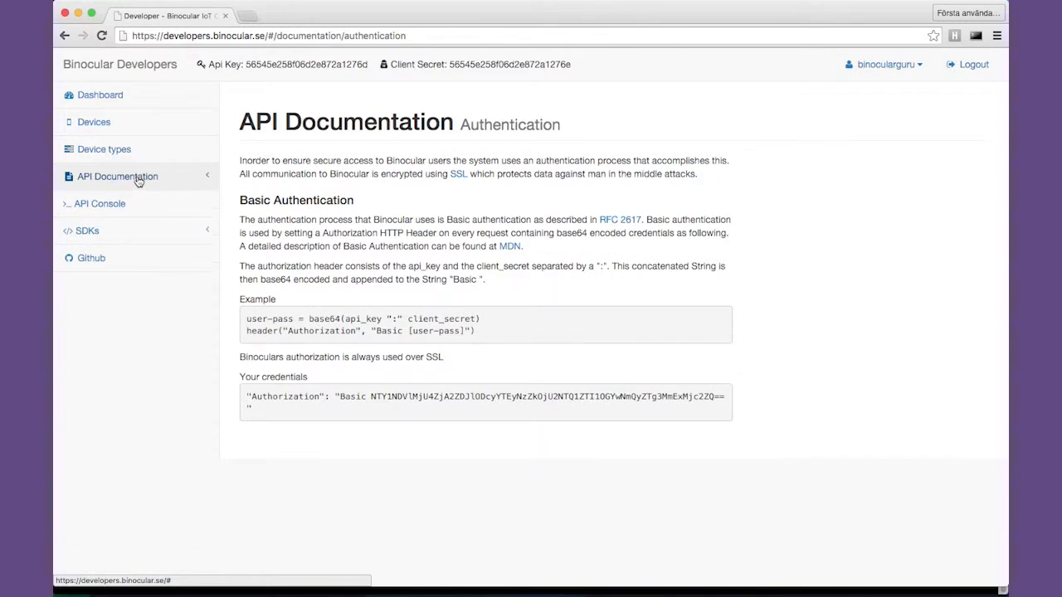
# Step: View the API console's method list, close it, and show the available SDKs
pyautogui.click(116, 204)
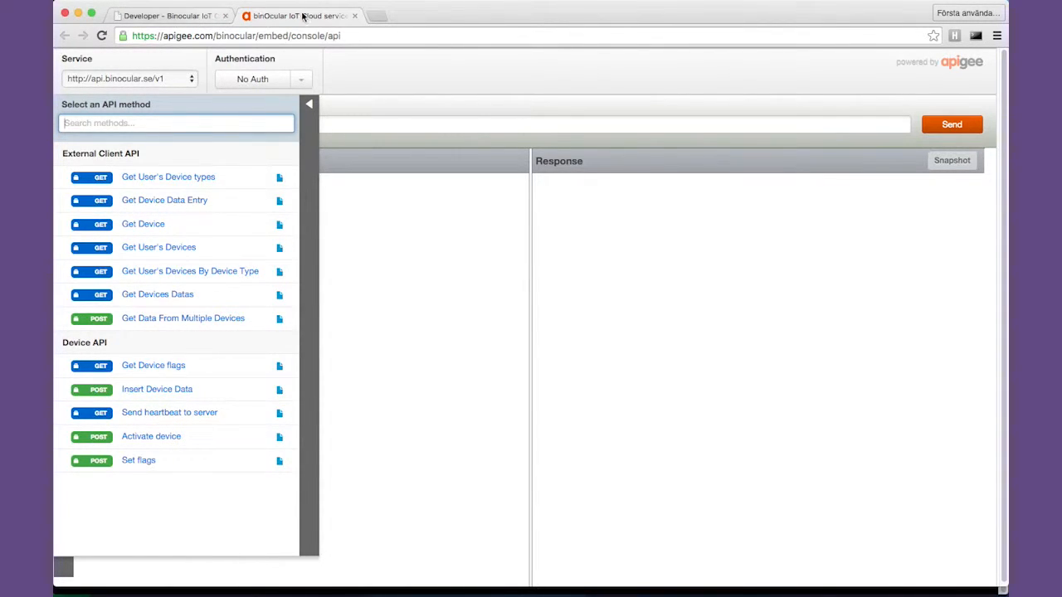
pyautogui.click(355, 16)
pyautogui.click(128, 231)
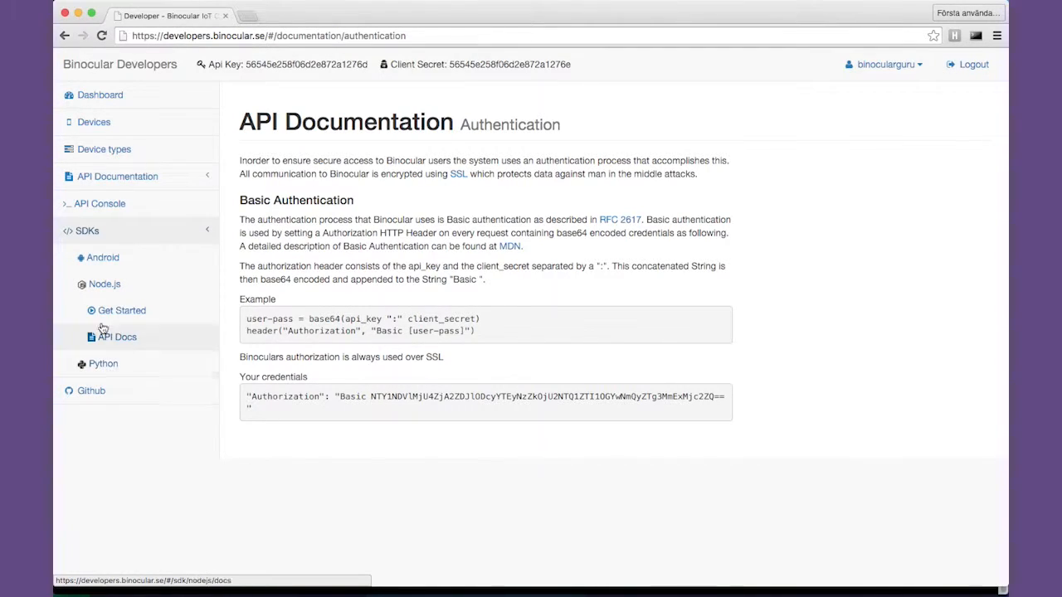
# Step: View the Binocular repositories on GitHub from the dashboard and return to the dashboard with the SDK list collapsed
pyautogui.click(107, 102)
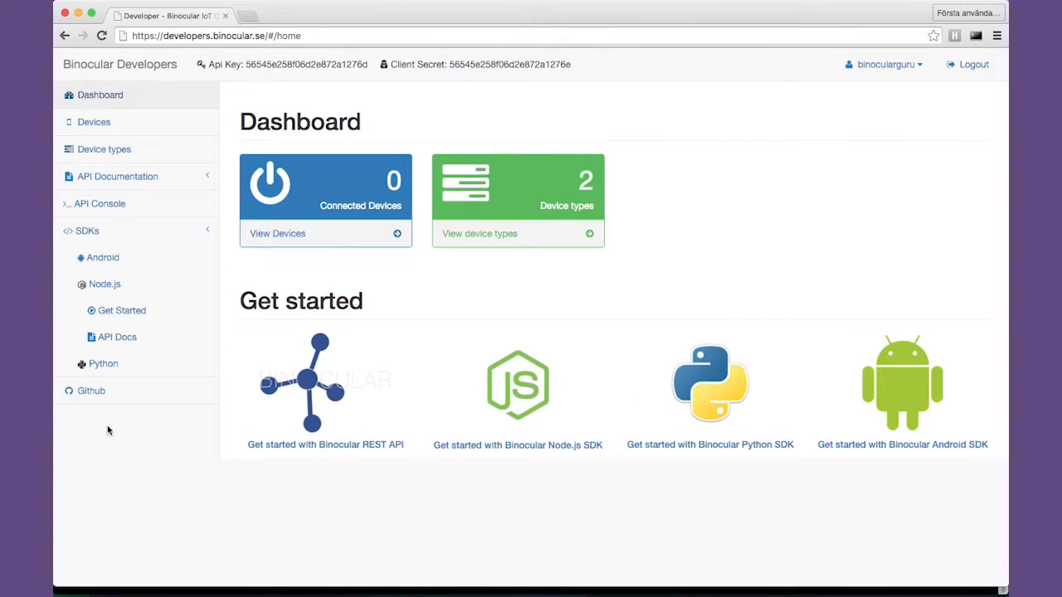
pyautogui.click(93, 403)
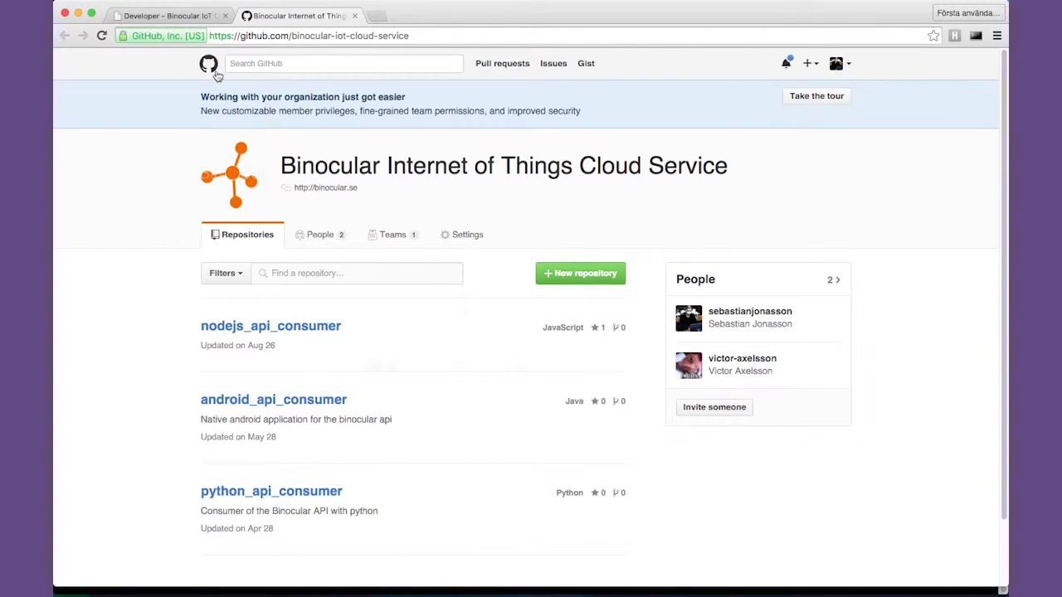
pyautogui.click(186, 19)
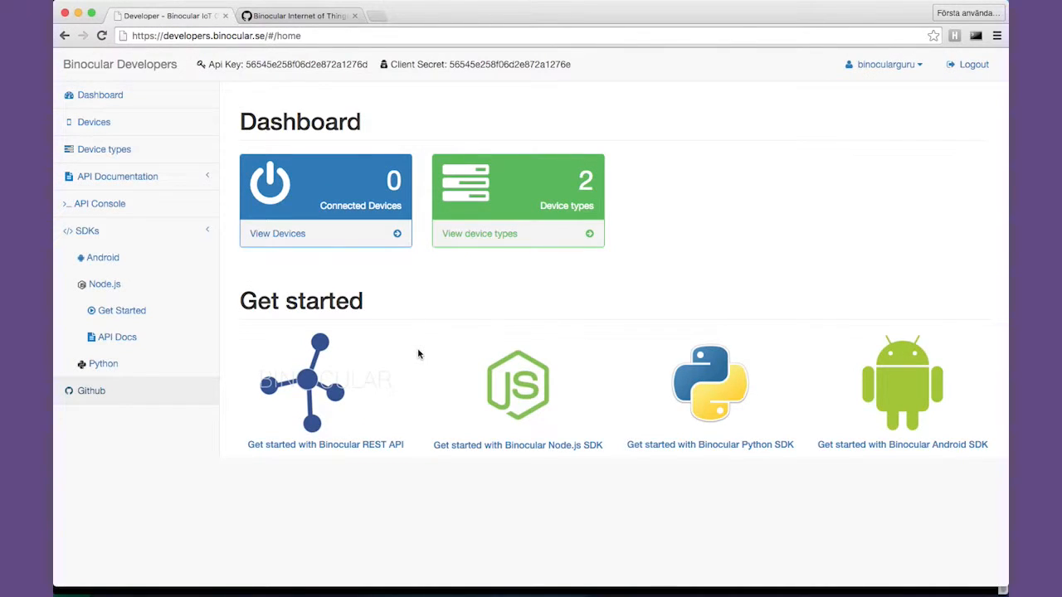
pyautogui.click(93, 231)
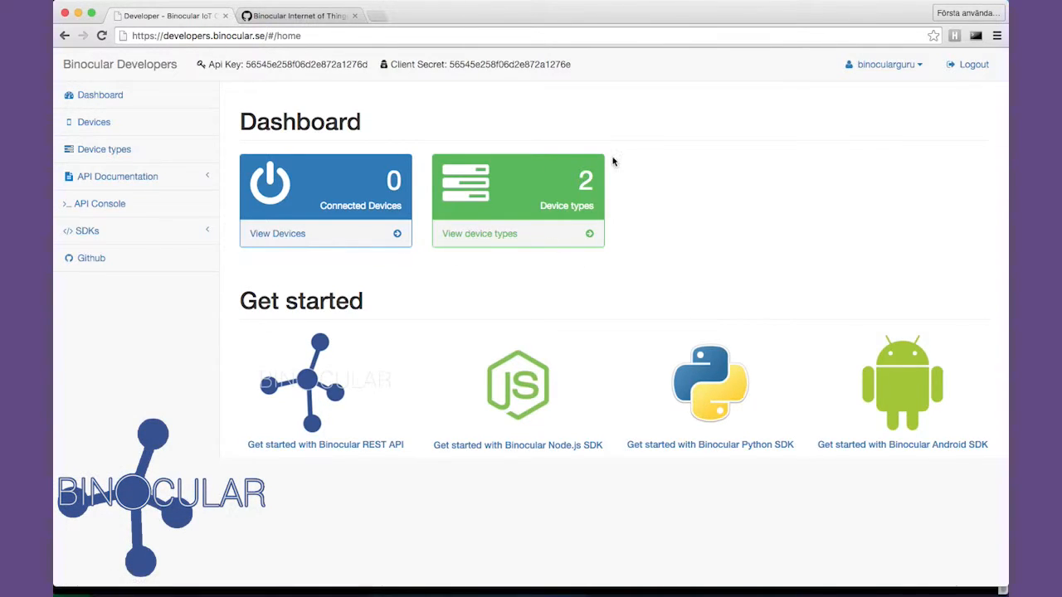
# Step: Examine the names and descriptions of the existing Pot flower and Fridge device types
pyautogui.click(507, 242)
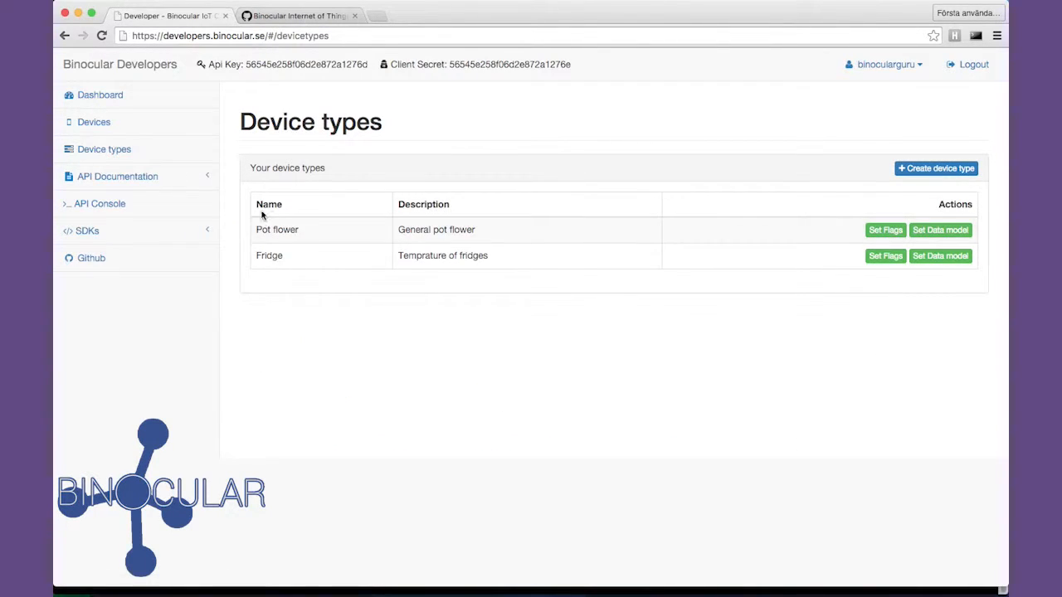
pyautogui.moveTo(305, 230); pyautogui.dragTo(256, 232)
pyautogui.click(296, 286)
pyautogui.doubleClick(268, 255)
pyautogui.click(359, 345)
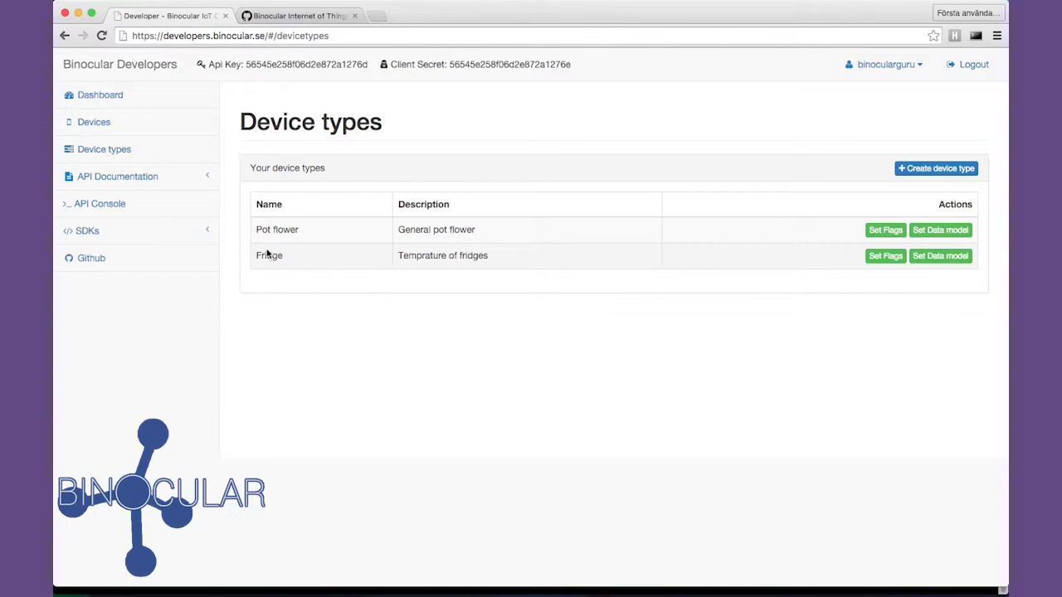
pyautogui.moveTo(257, 255); pyautogui.dragTo(493, 258)
pyautogui.click(539, 261)
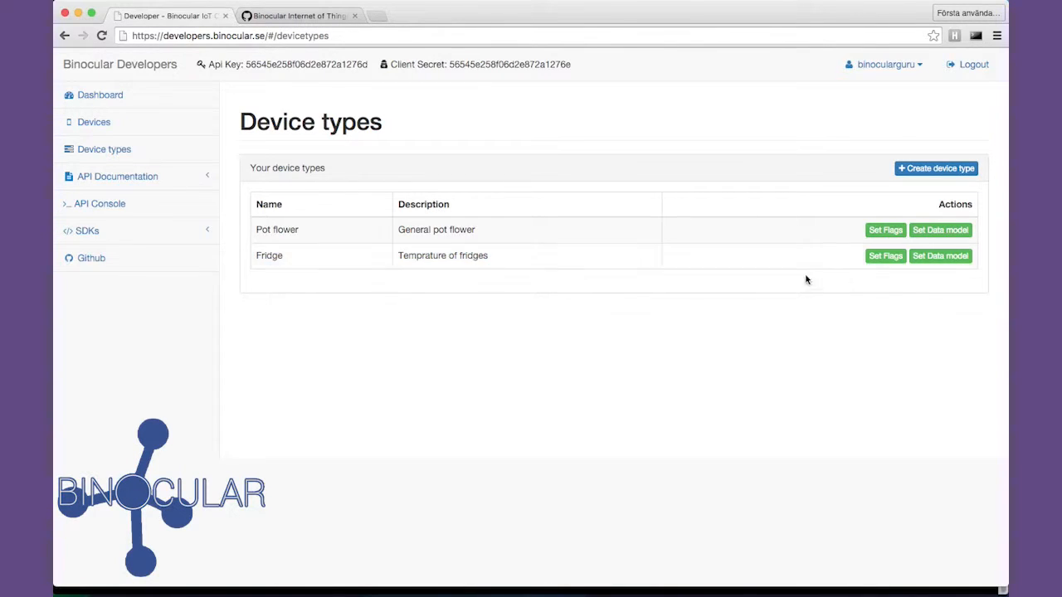
# Step: Create a device type named "Car" with the description "Fetch car data"
pyautogui.click(938, 168)
pyautogui.click(444, 217)
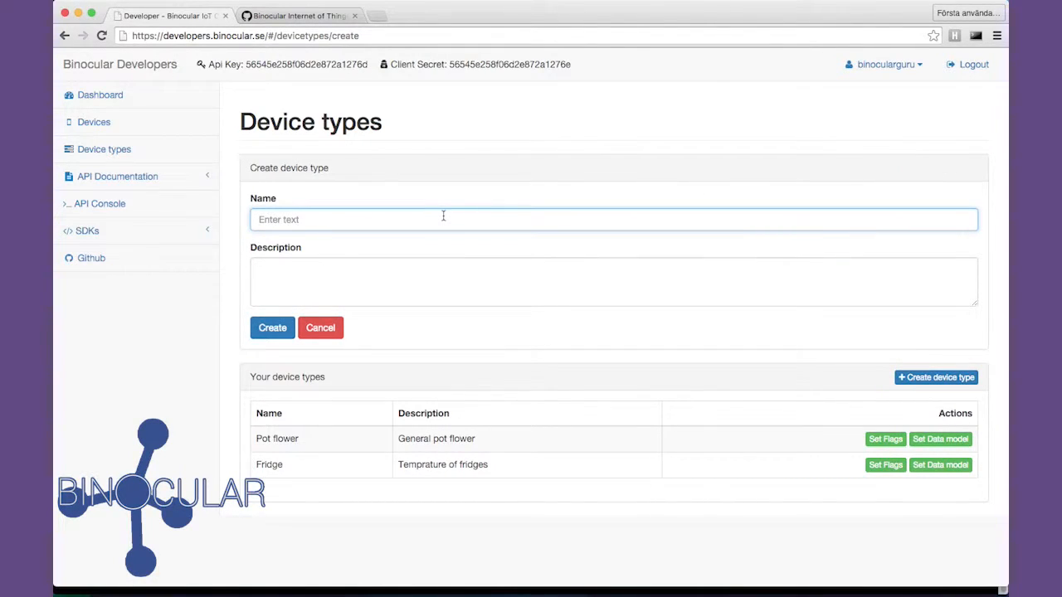
pyautogui.write('C')
pyautogui.press('BackSpace')
pyautogui.write('Car')
pyautogui.click(259, 269)
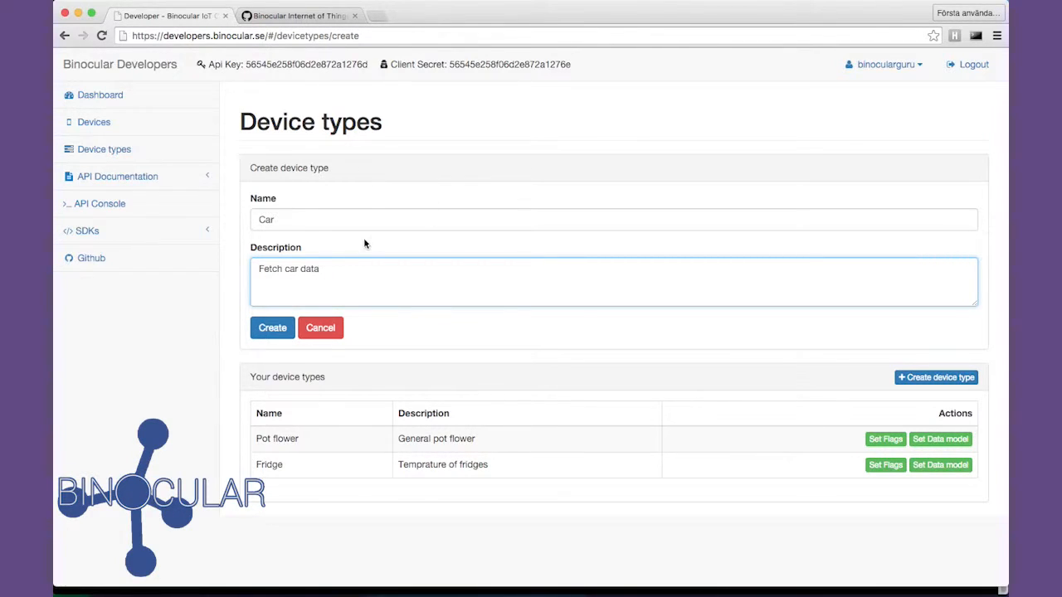
pyautogui.click(277, 328)
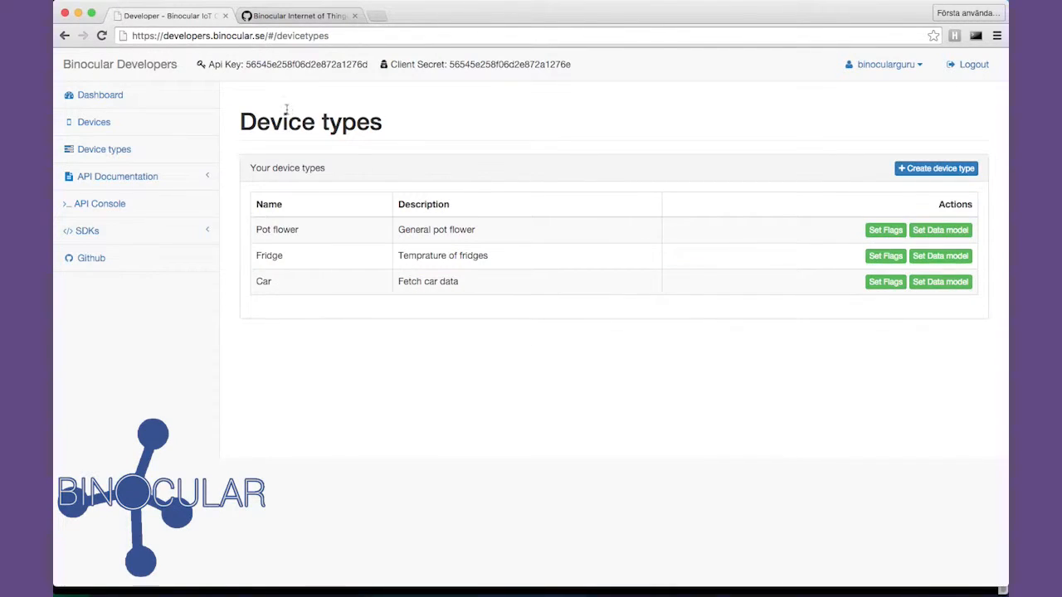
# Step: View the data model form of the Car device type and close it without adding a field
pyautogui.click(942, 284)
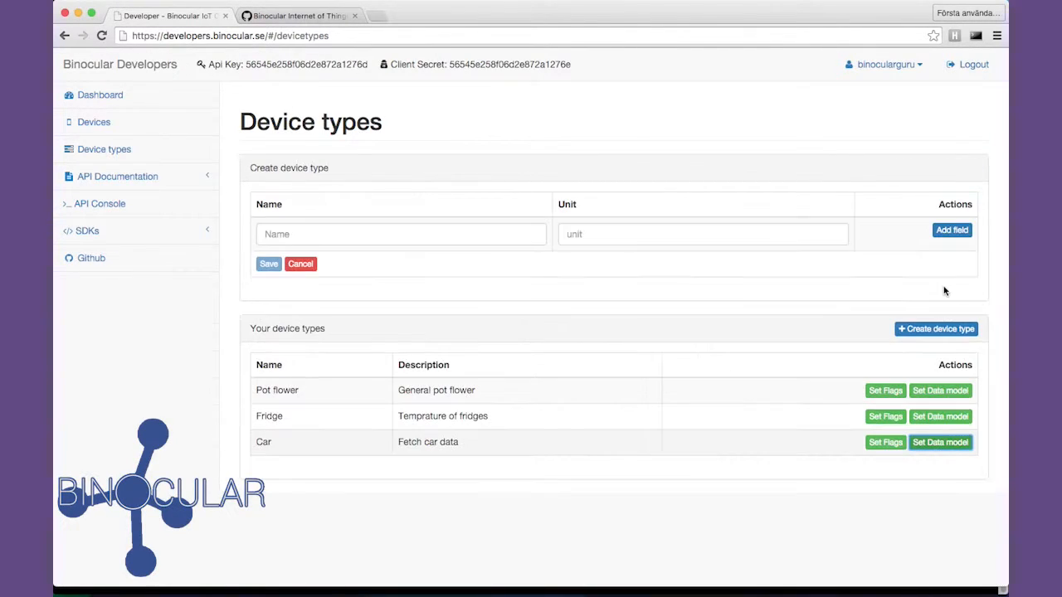
pyautogui.click(378, 237)
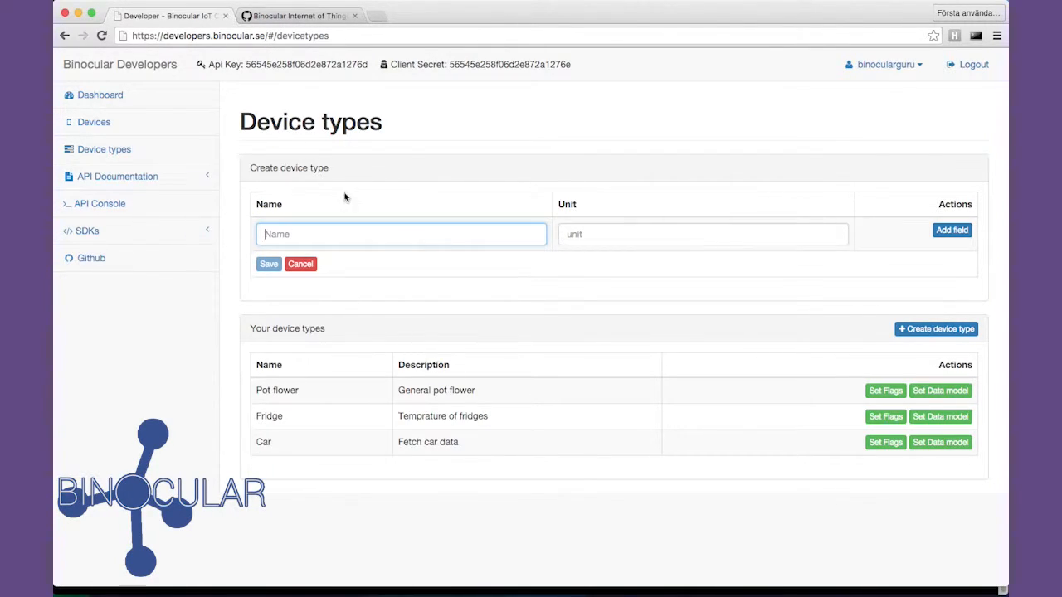
pyautogui.click(307, 266)
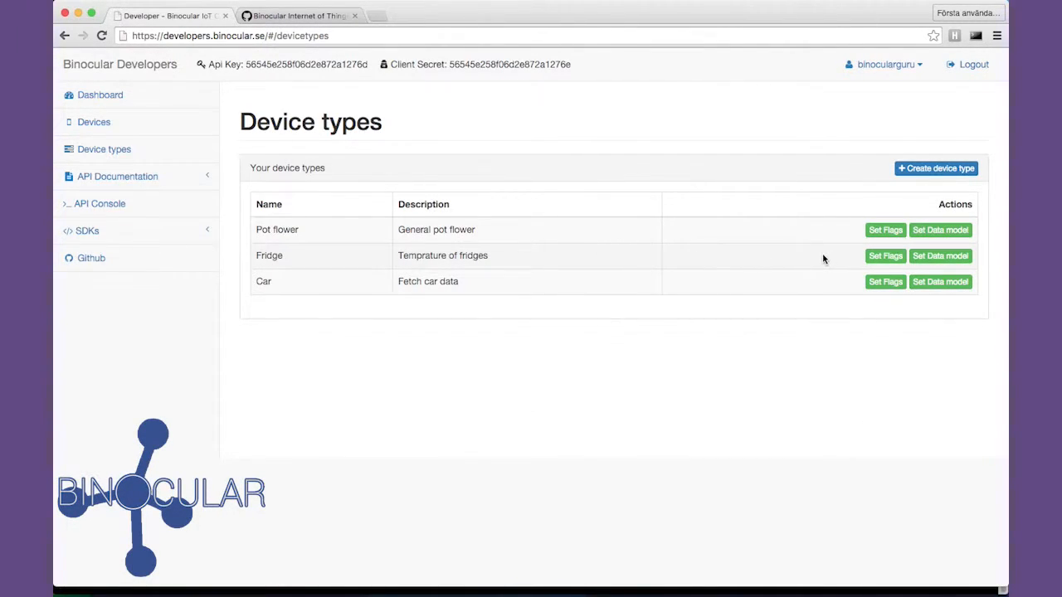
# Step: Examine the field name and unit in the Fridge device type's data model, and close it without changes
pyautogui.click(946, 258)
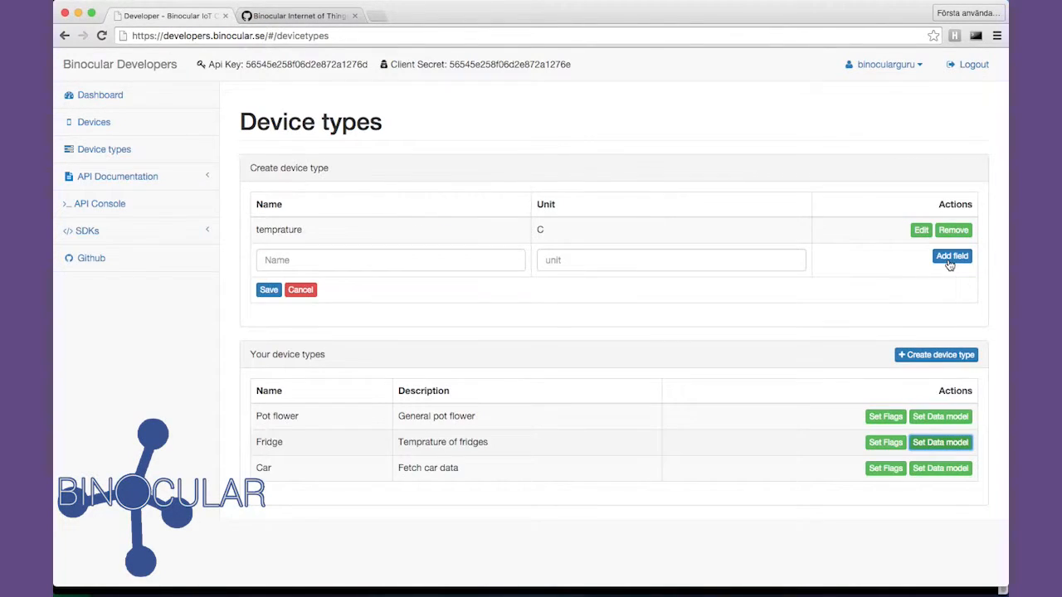
pyautogui.moveTo(257, 233); pyautogui.dragTo(316, 231)
pyautogui.click(316, 232)
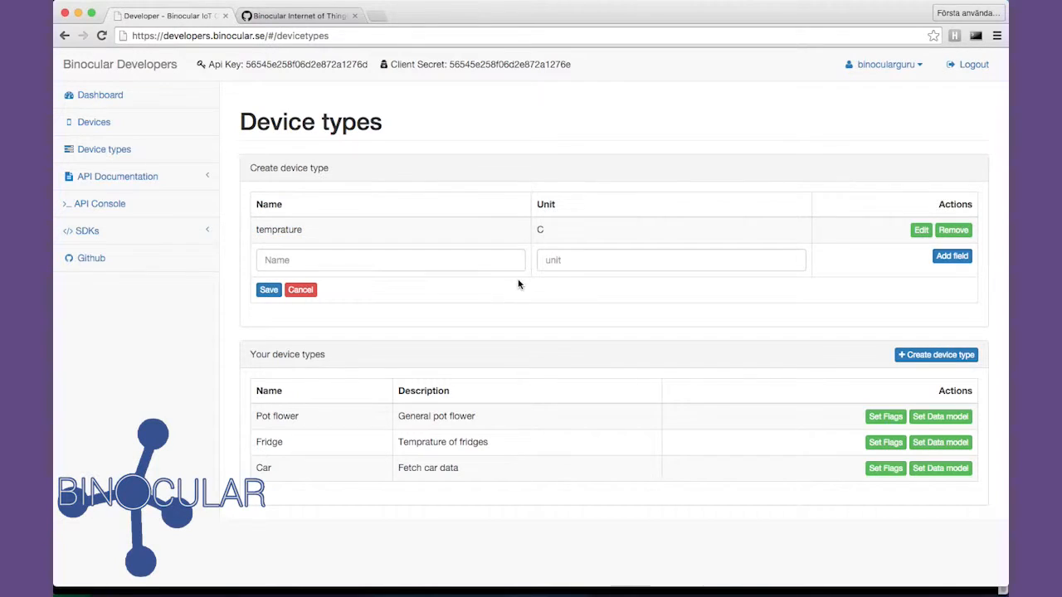
pyautogui.moveTo(562, 230); pyautogui.dragTo(539, 229)
pyautogui.click(562, 301)
pyautogui.doubleClick(279, 229)
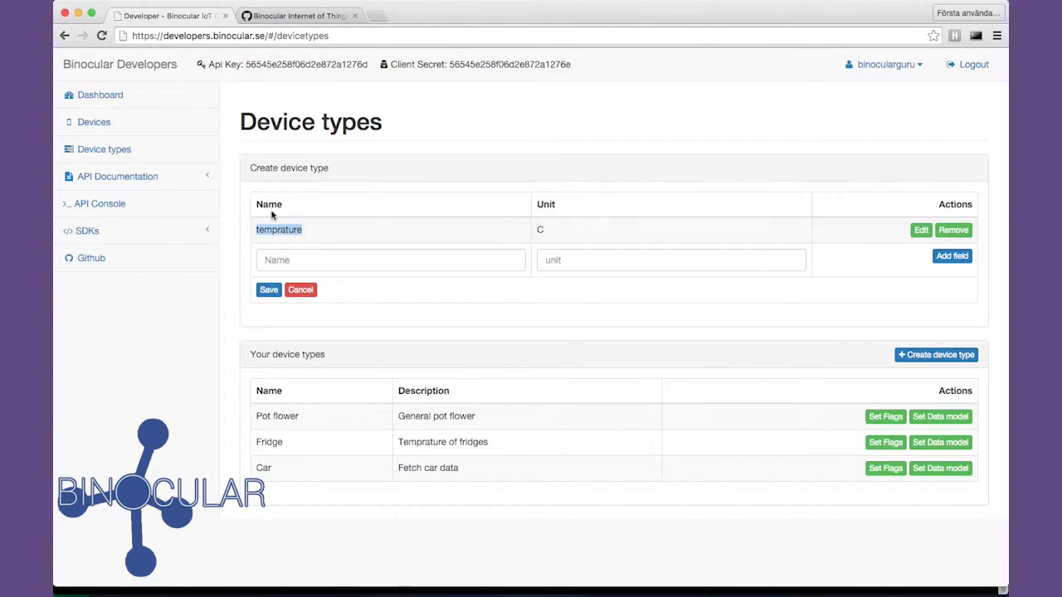
pyautogui.click(296, 233)
pyautogui.click(300, 289)
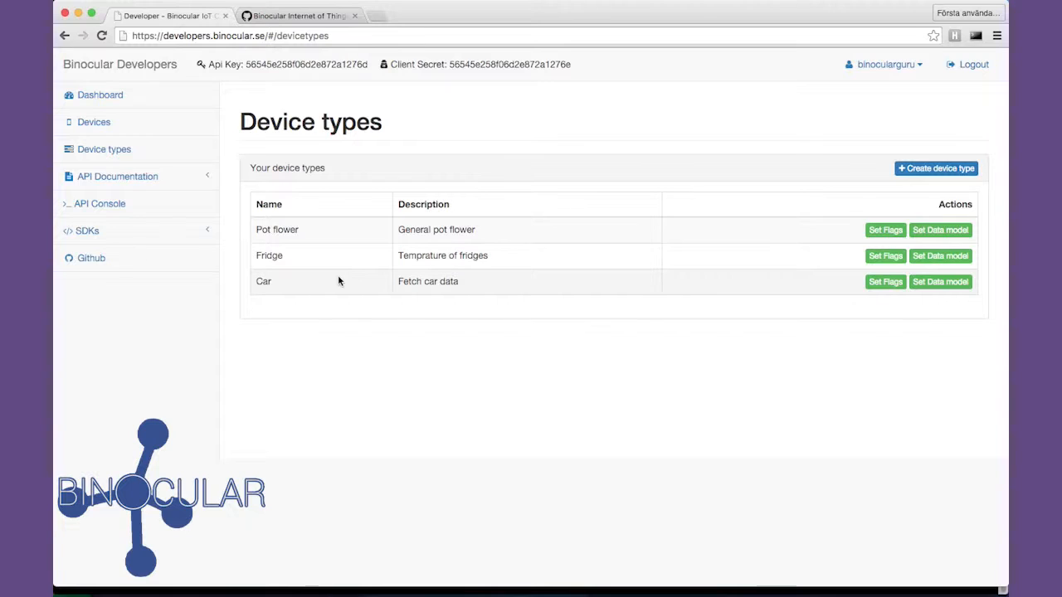
# Step: Open the device activation documentation from the Devices page and examine its request method and endpoint URL
pyautogui.click(106, 122)
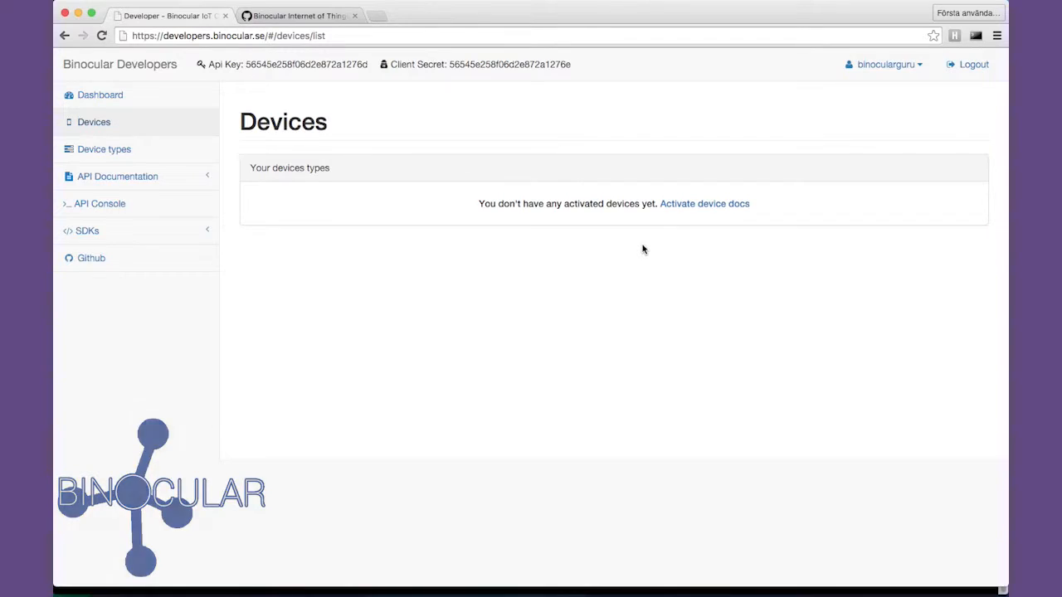
pyautogui.click(707, 205)
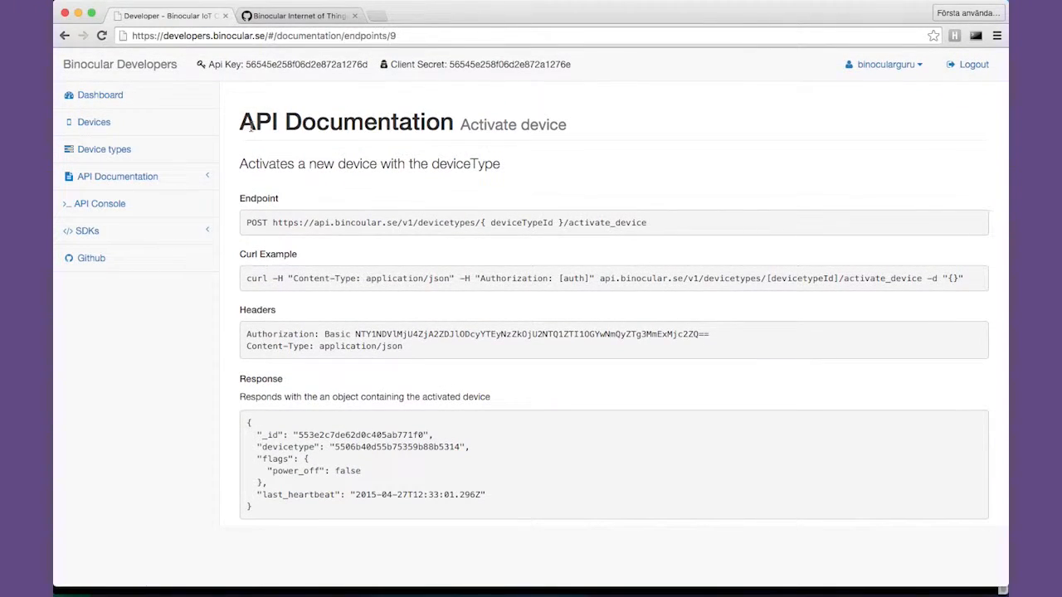
pyautogui.moveTo(246, 222); pyautogui.dragTo(462, 222)
pyautogui.click(473, 222)
pyautogui.tripleClick(653, 223)
pyautogui.click(654, 222)
pyautogui.doubleClick(256, 223)
pyautogui.click(325, 311)
# Step: Examine the activation request's Authorization header alongside the account's API key and client secret, and show the API documentation topics
pyautogui.click(255, 347)
pyautogui.doubleClick(279, 335)
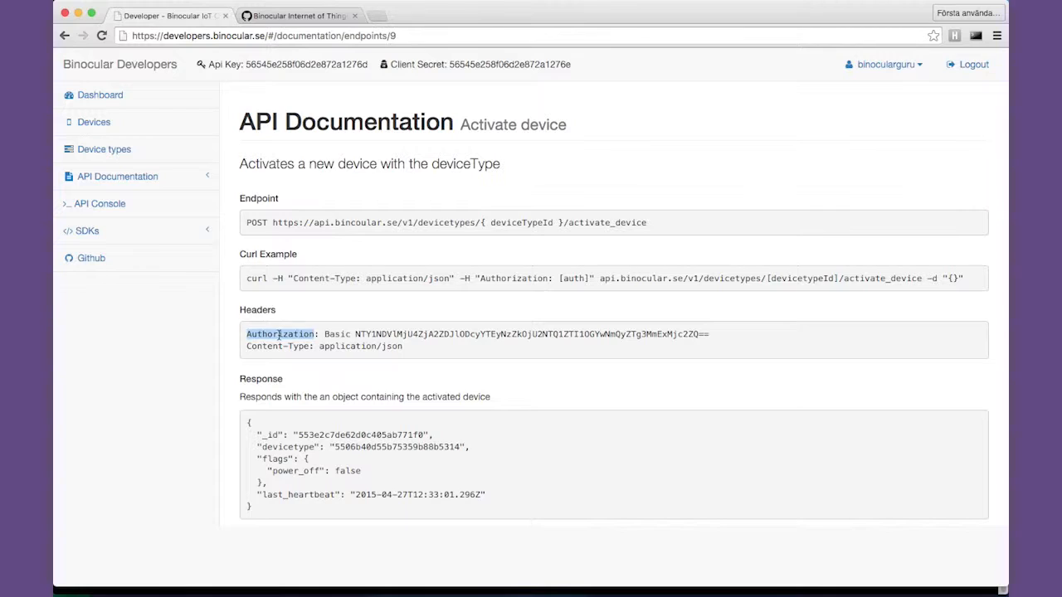
pyautogui.click(373, 372)
pyautogui.doubleClick(337, 334)
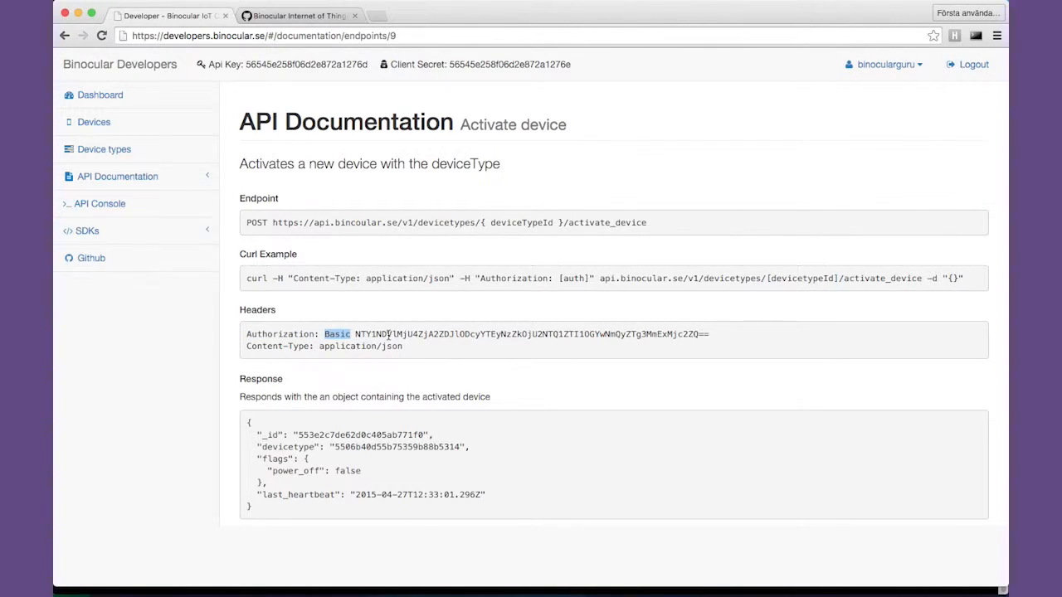
pyautogui.doubleClick(388, 334)
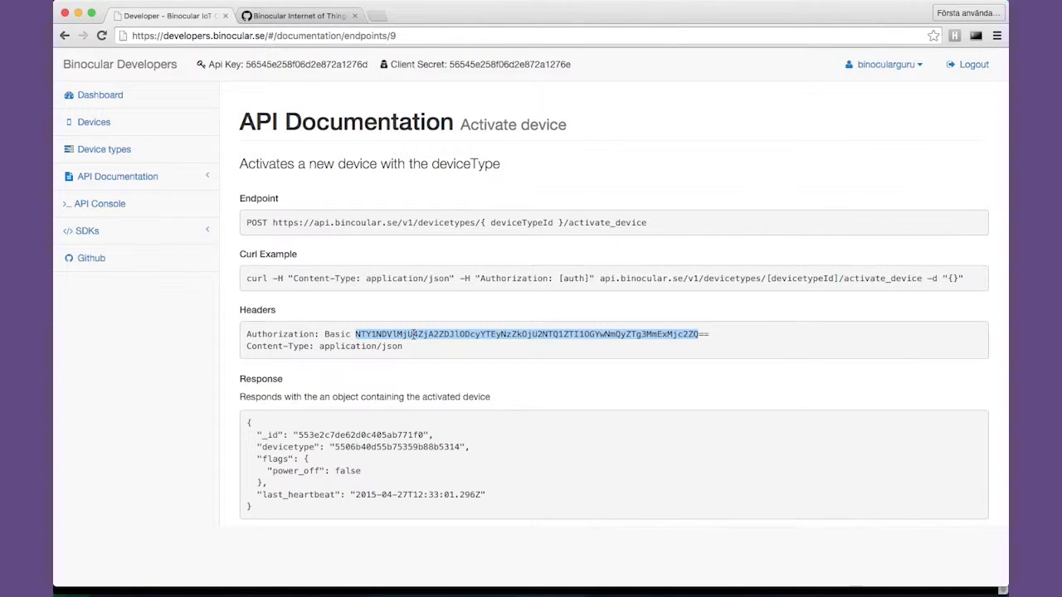
pyautogui.doubleClick(286, 65)
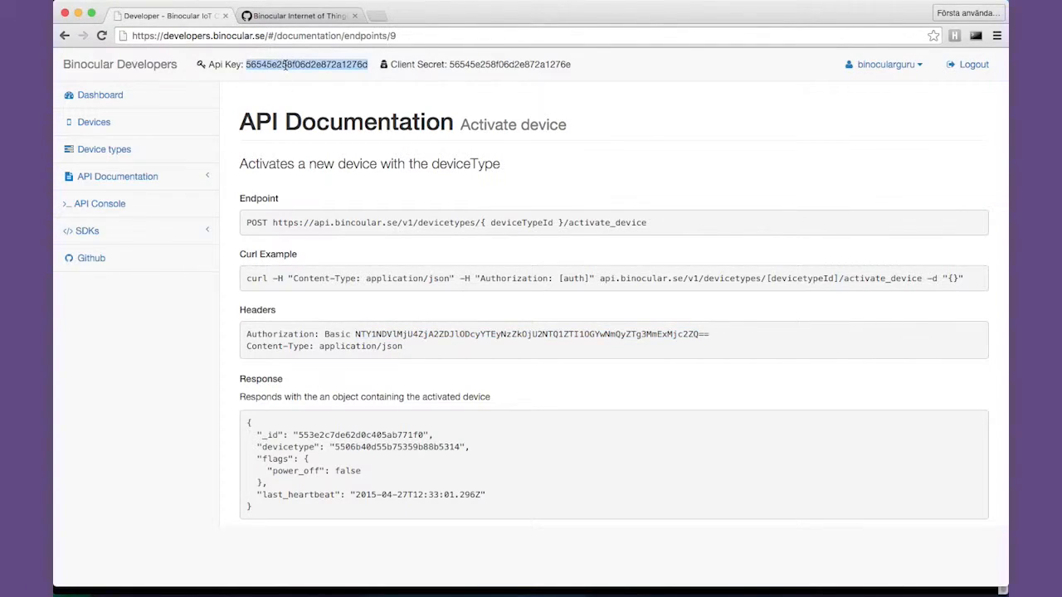
pyautogui.doubleClick(512, 65)
pyautogui.click(512, 218)
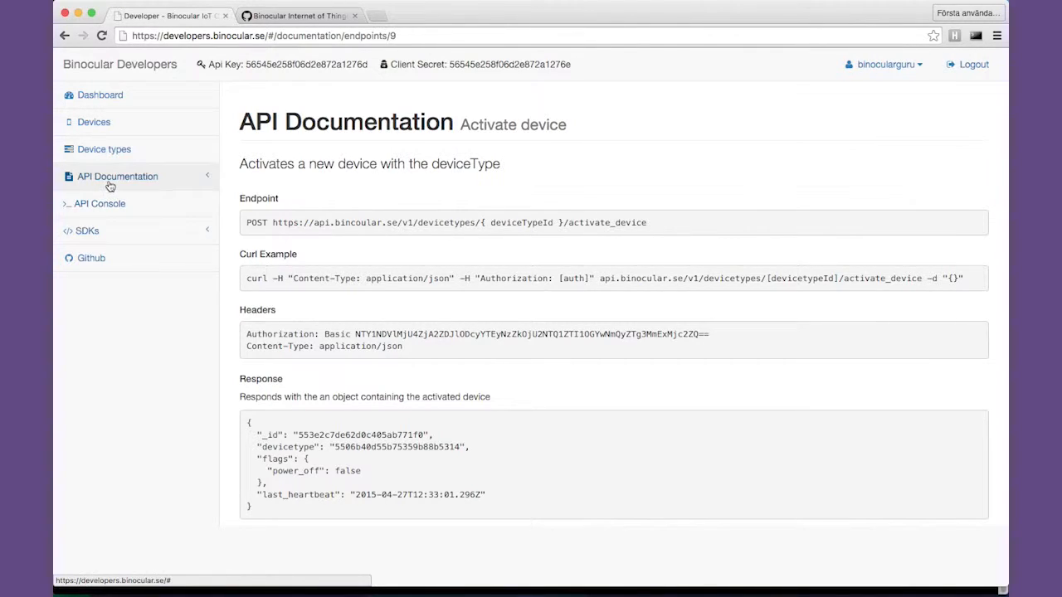
pyautogui.click(143, 177)
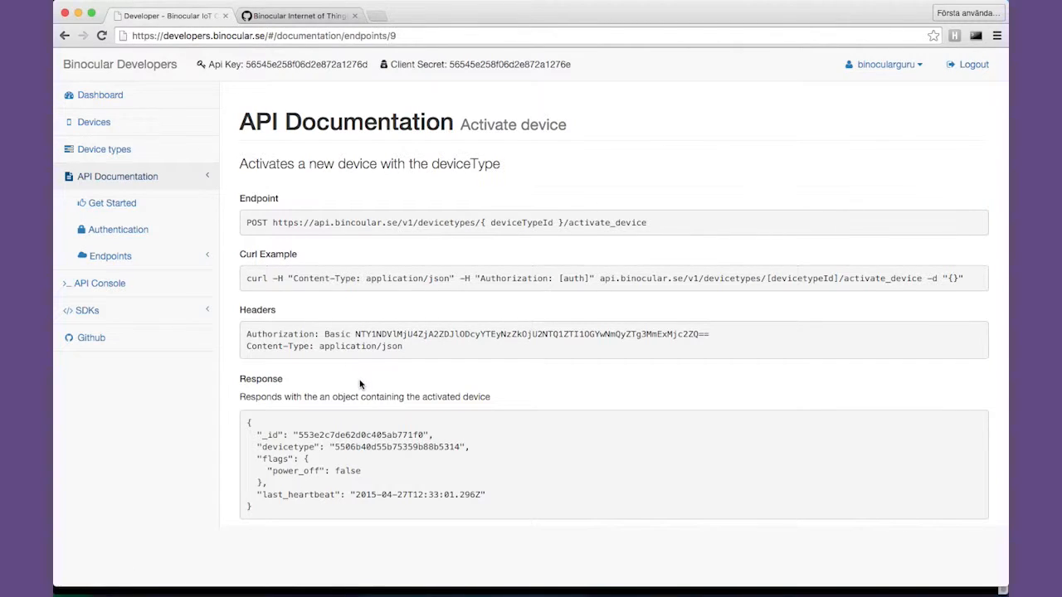
# Step: Examine the activation response object, including its device id, device type id and last heartbeat
pyautogui.moveTo(259, 509); pyautogui.dragTo(246, 423)
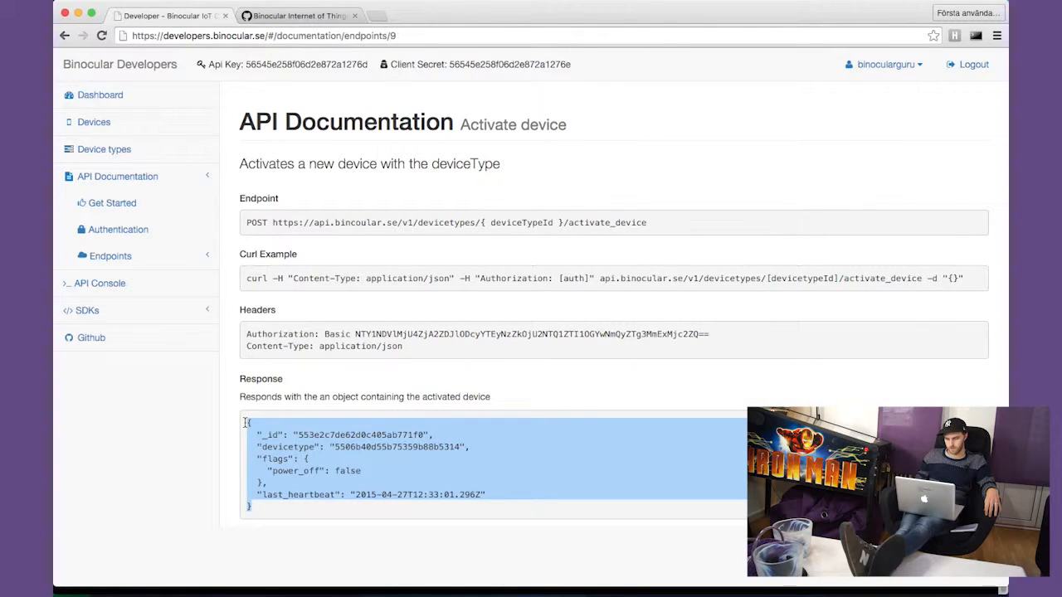
pyautogui.click(322, 544)
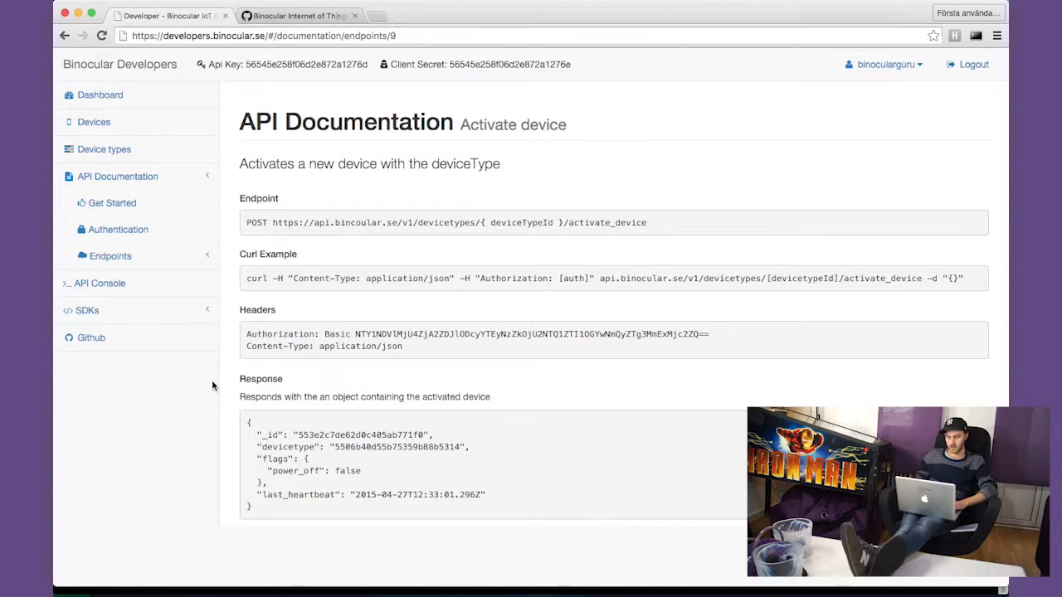
pyautogui.doubleClick(357, 435)
pyautogui.click(408, 466)
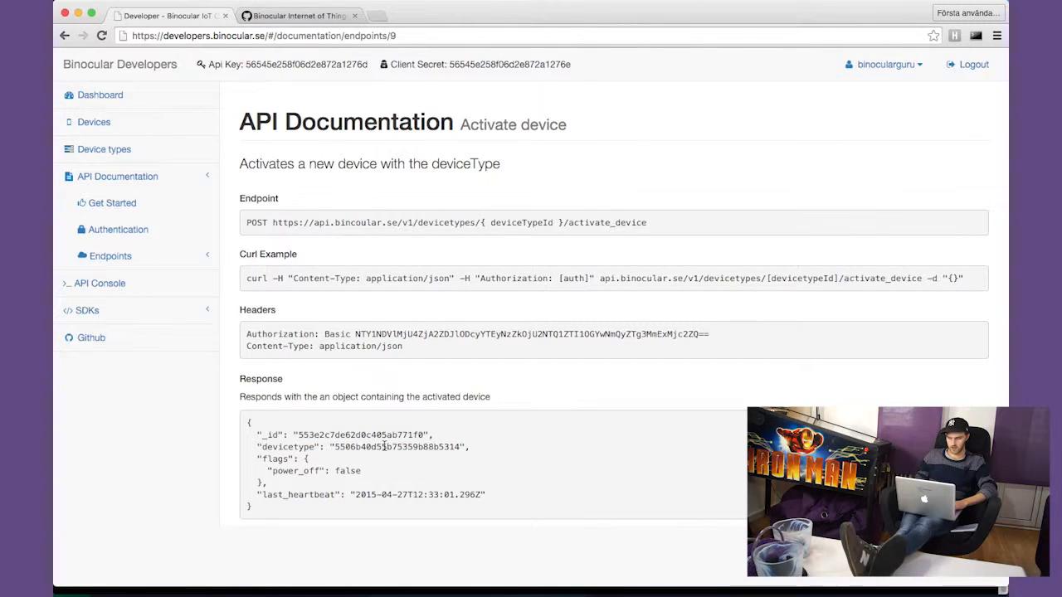
pyautogui.doubleClick(386, 447)
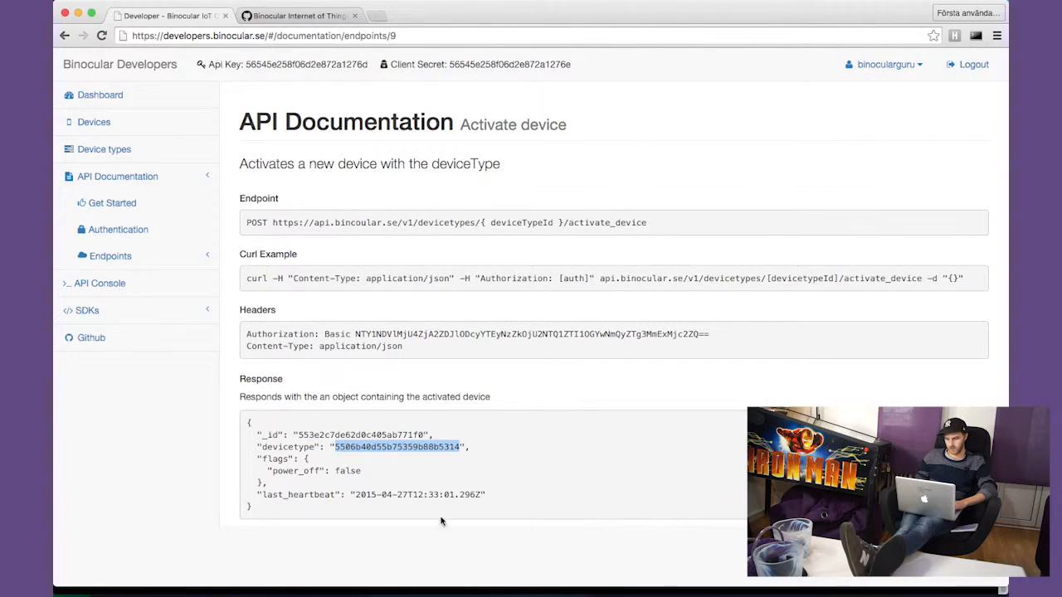
pyautogui.click(382, 546)
pyautogui.moveTo(264, 486); pyautogui.dragTo(499, 496)
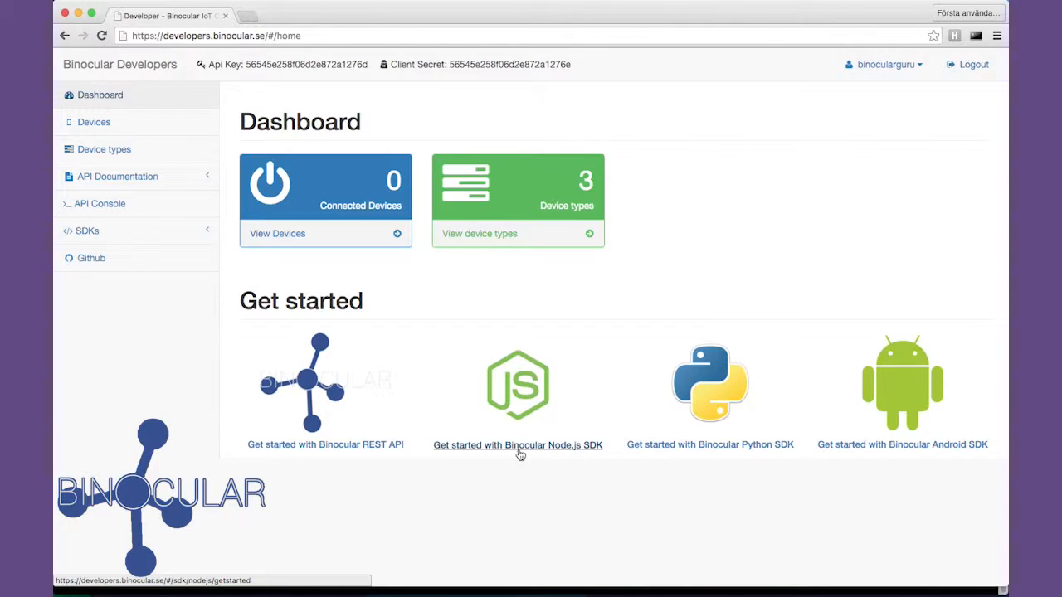
# Step: Open the getting-started guide for the Binocular Node.js SDK
pyautogui.click(519, 449)
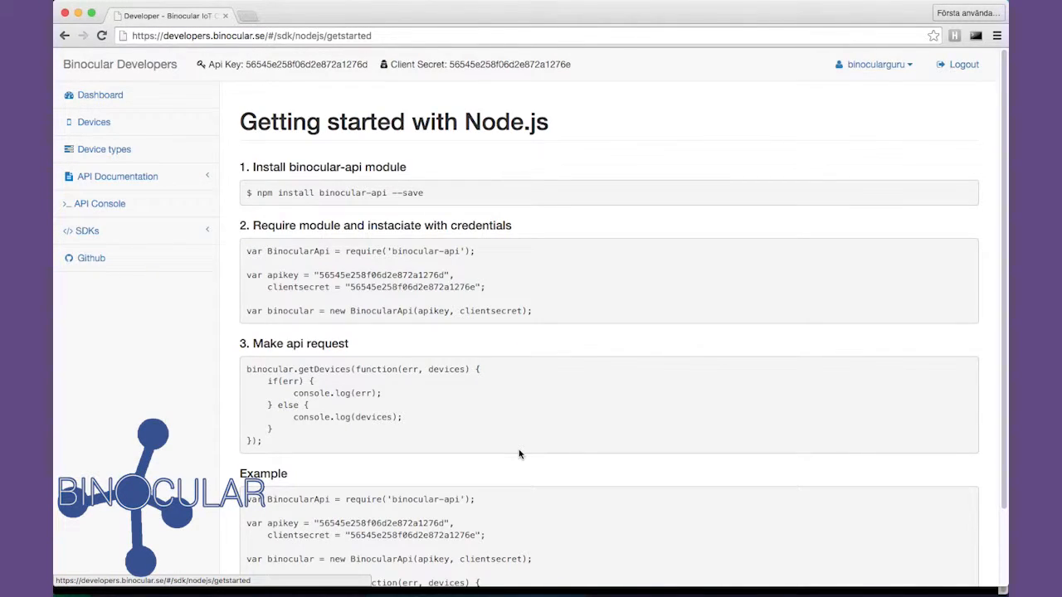